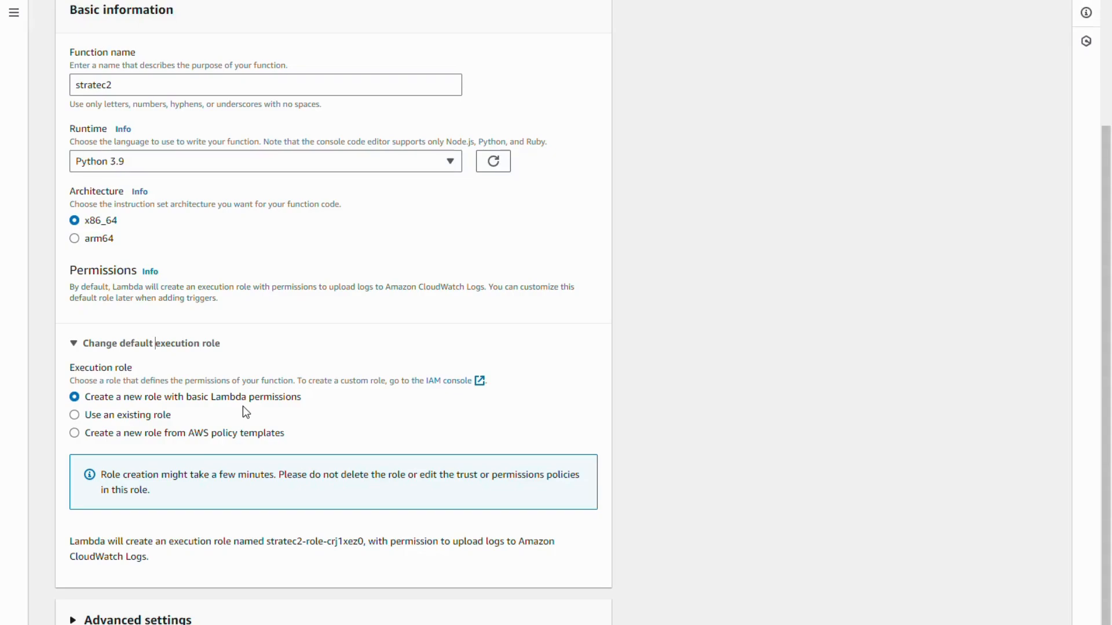
Step: Set the function's execution role to the existing role service-role/stopEC2-role-nir5lwjm
click(151, 416)
scroll(152, 416, up, 1)
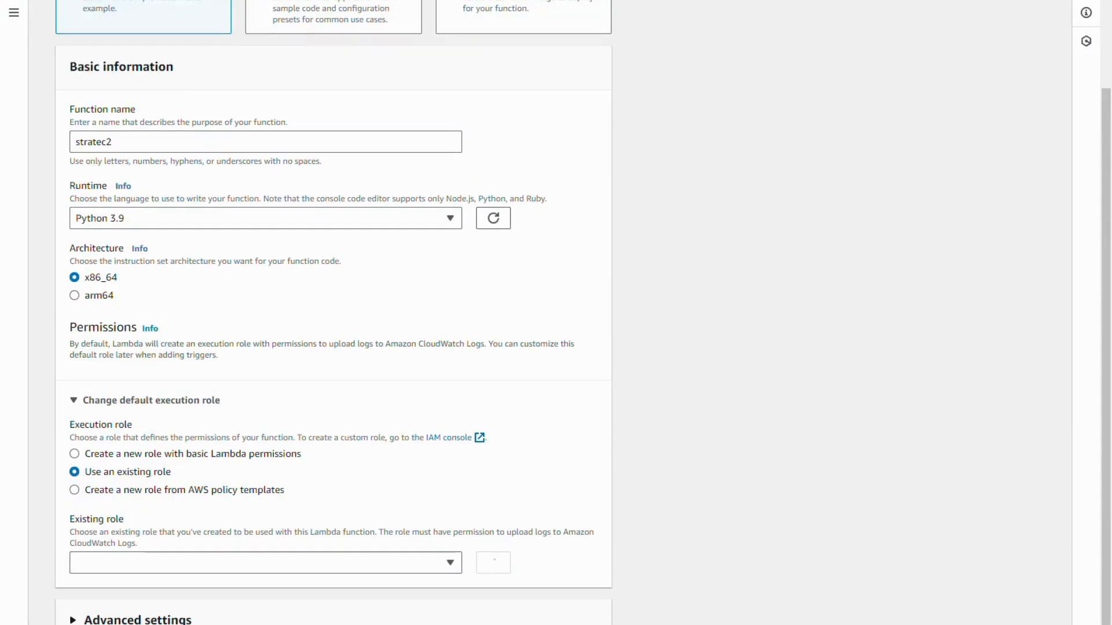
click(399, 563)
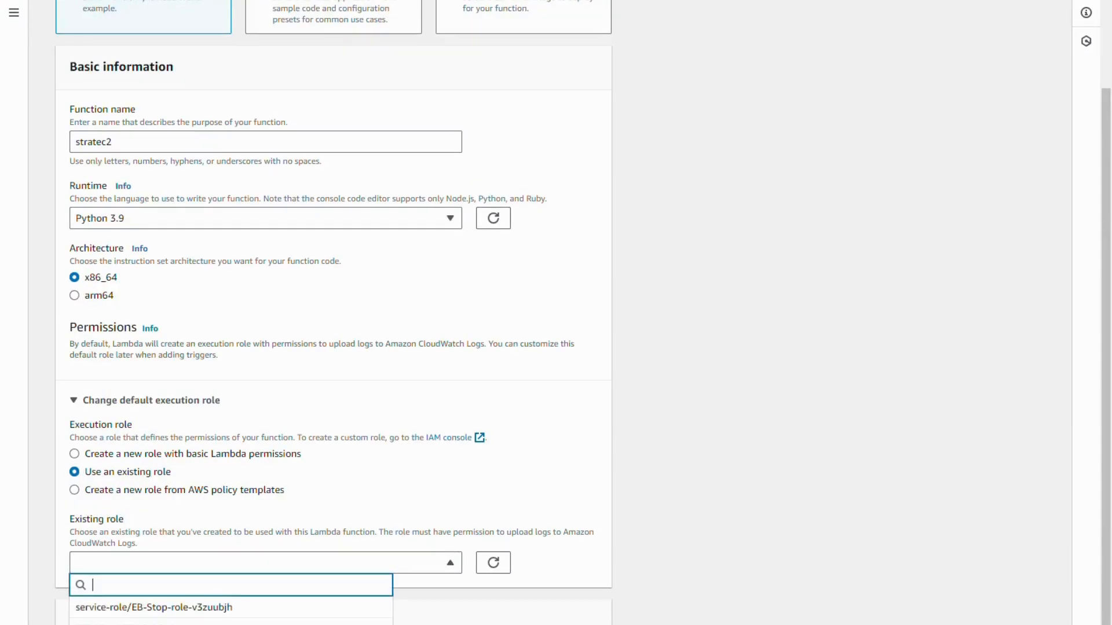
click(324, 624)
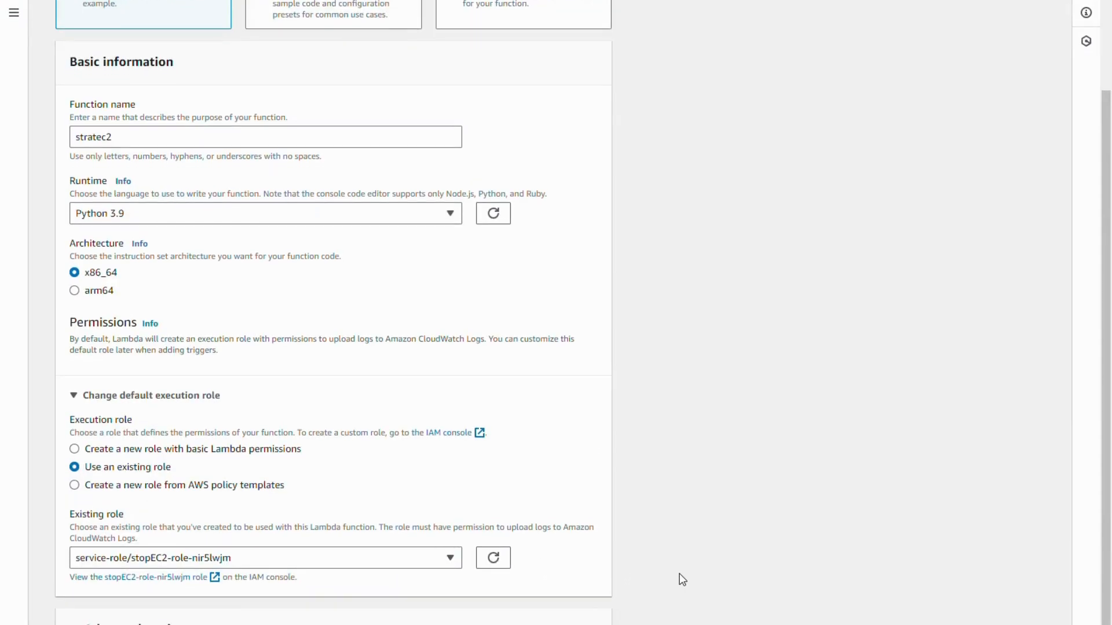
Step: Expand the advanced settings and create the Lambda function stratec2 with the Python 3.9 runtime
scroll(680, 579, down, 1)
click(141, 622)
scroll(680, 578, down, 3)
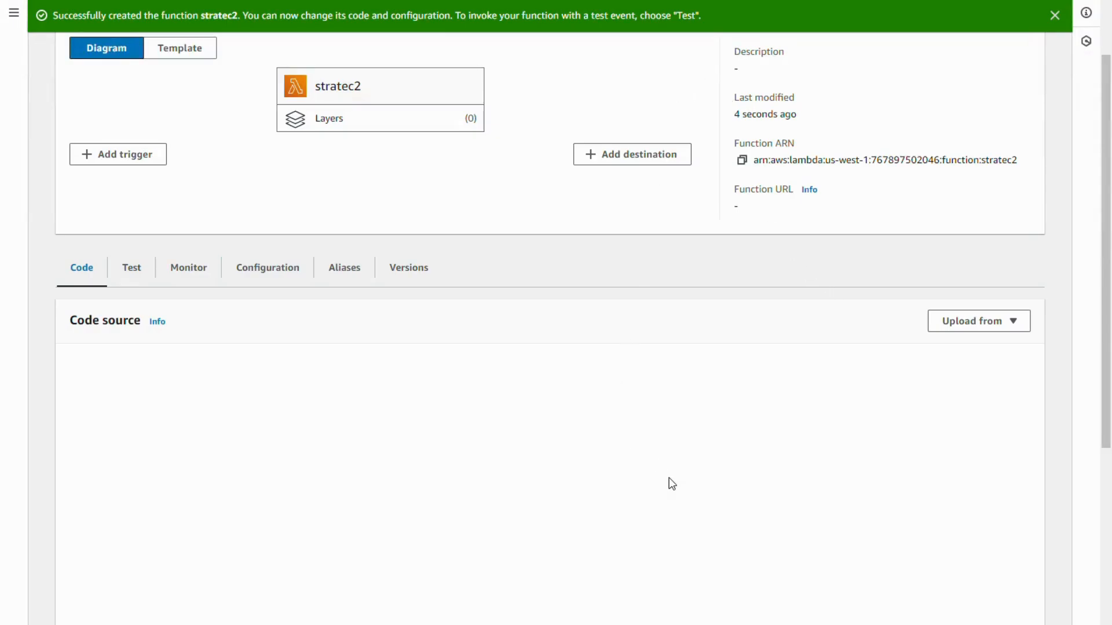
scroll(672, 483, up, 2)
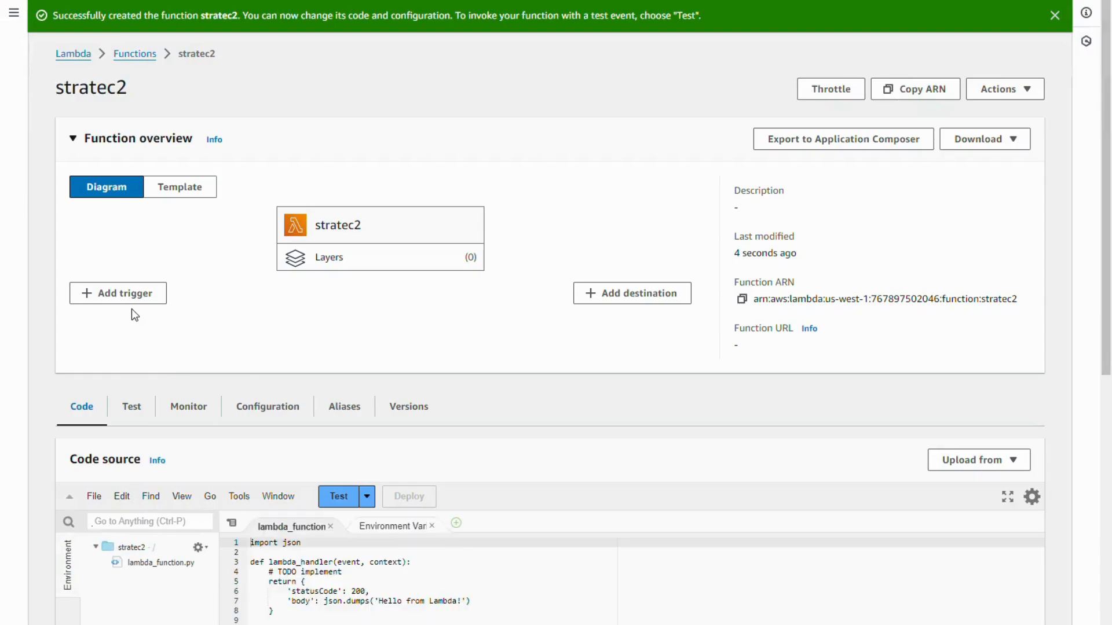
click(141, 304)
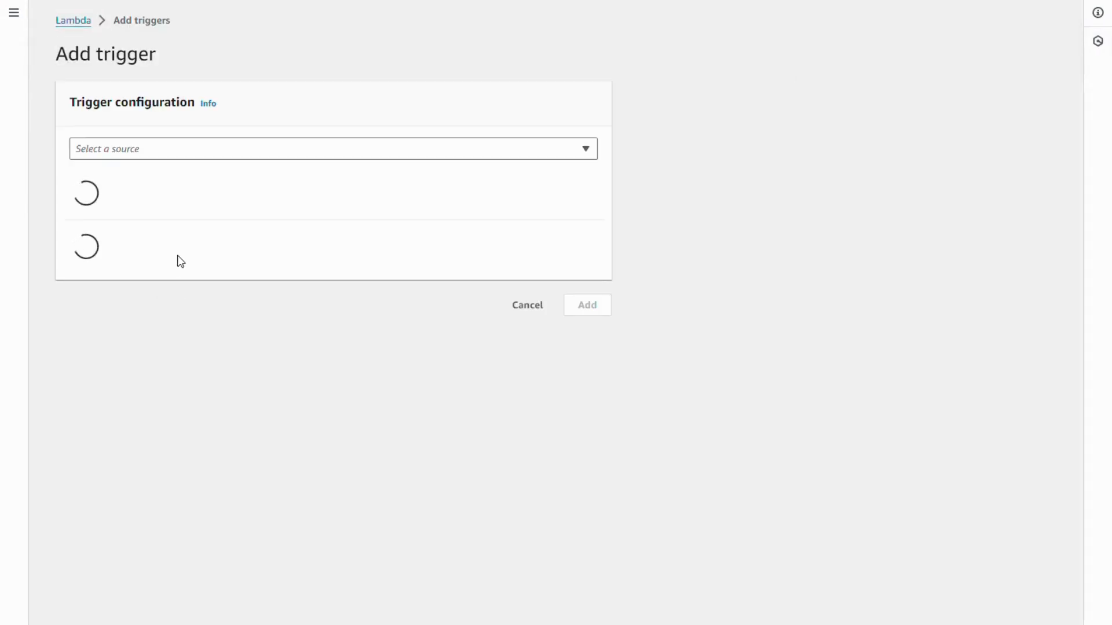
click(90, 23)
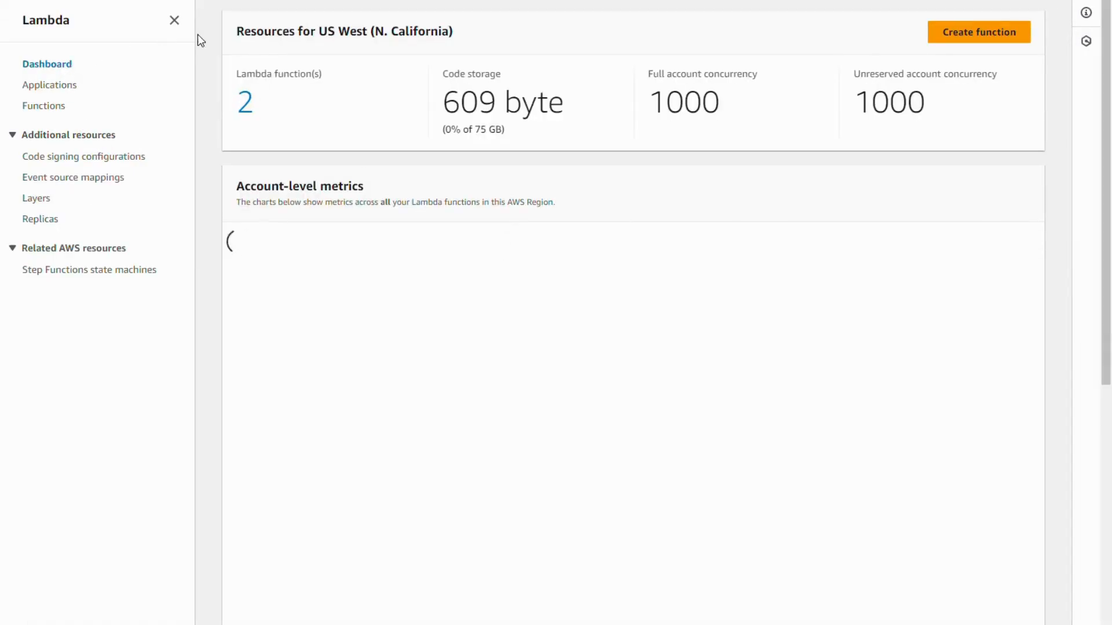
click(247, 102)
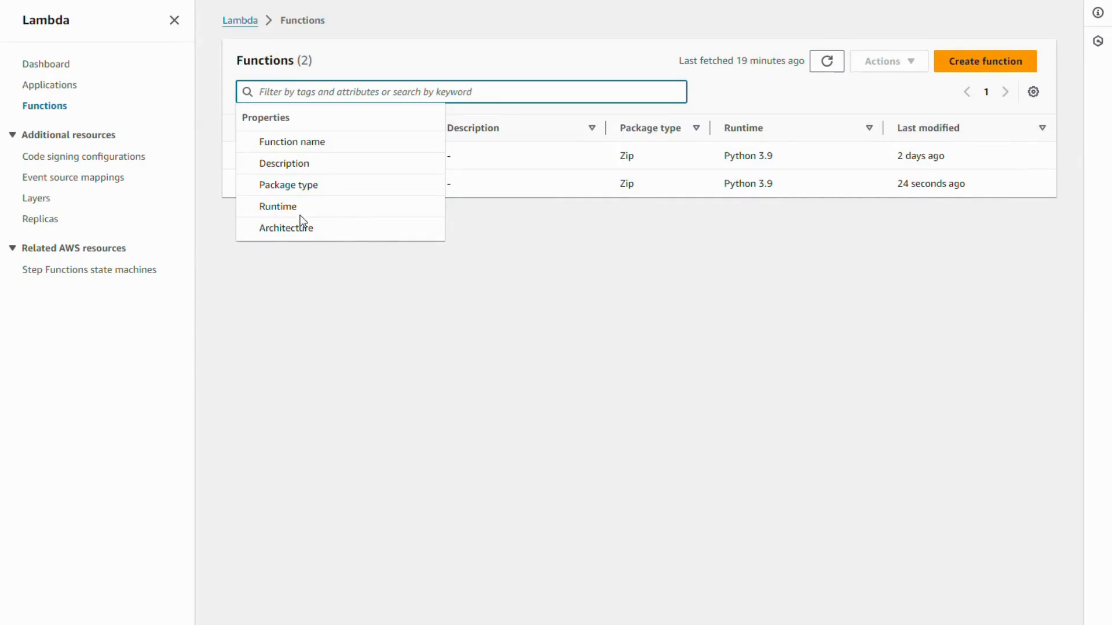
click(528, 268)
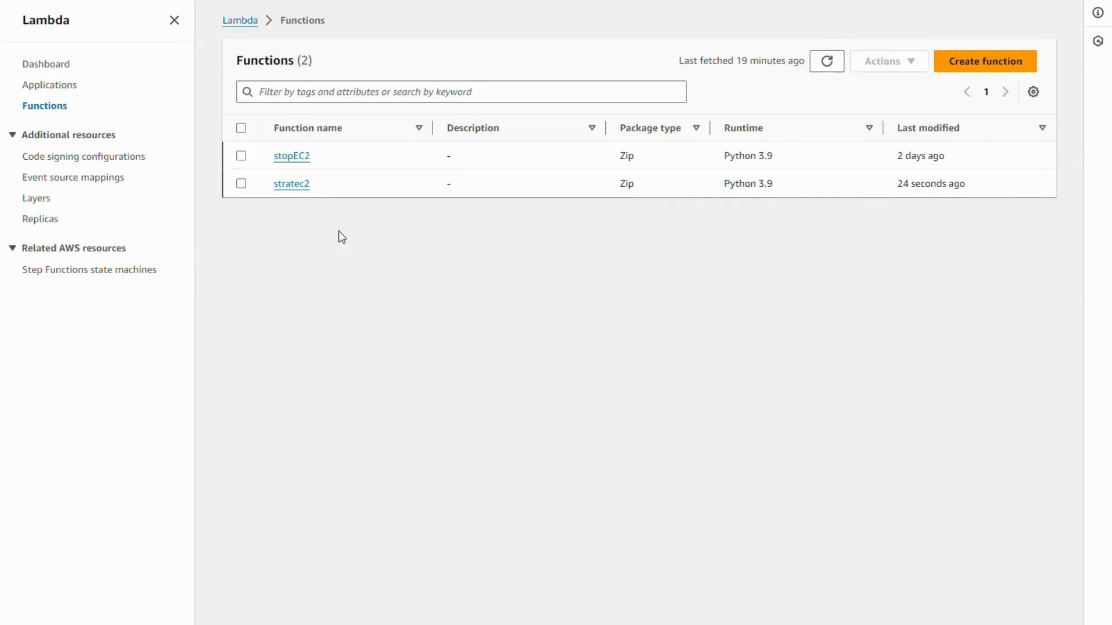
click(301, 185)
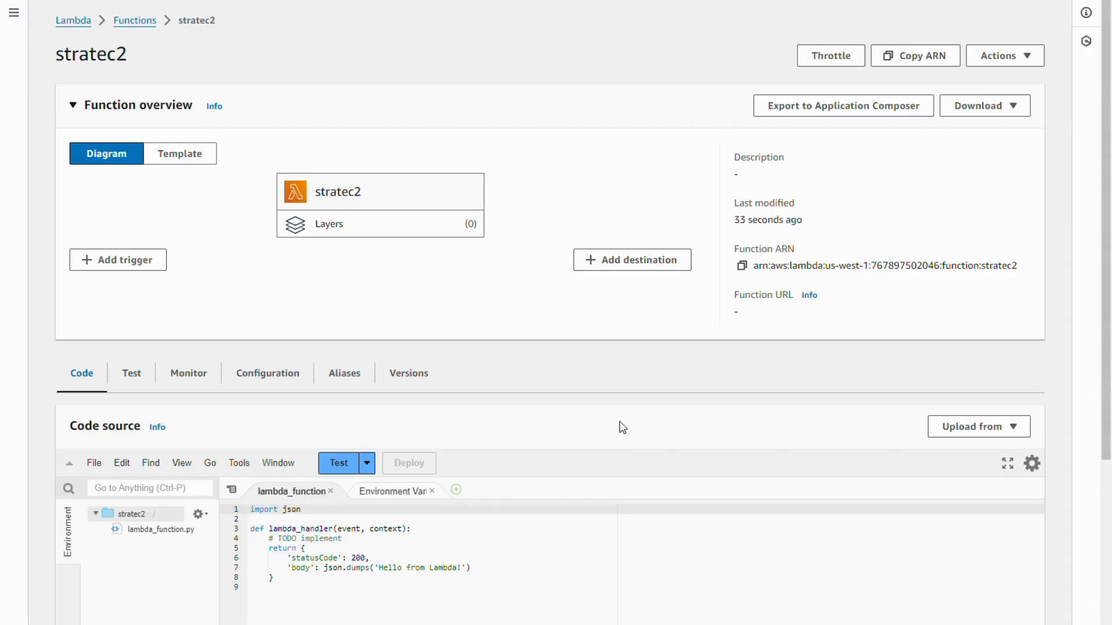
Step: Replace the default handler code with a boto3 script for region 'us-east-2' that starts the listed EC2 instances and prints them
scroll(620, 427, down, 3)
key(ctrl+a)
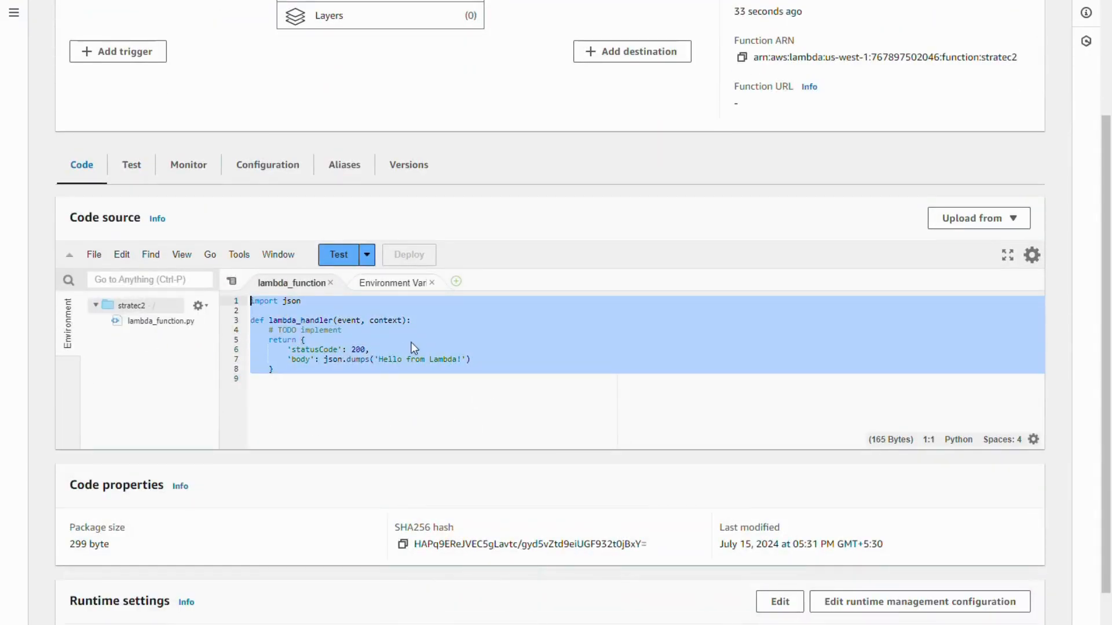
text(import boto3 region = 'us-east-2' instances = [''] ec2 = boto3.client('ec2', region_name=region)  def lambda_handler(event, context):     ec2.start_instances(InstanceIds=instances)     print('started your instances: ' + str(instances)))
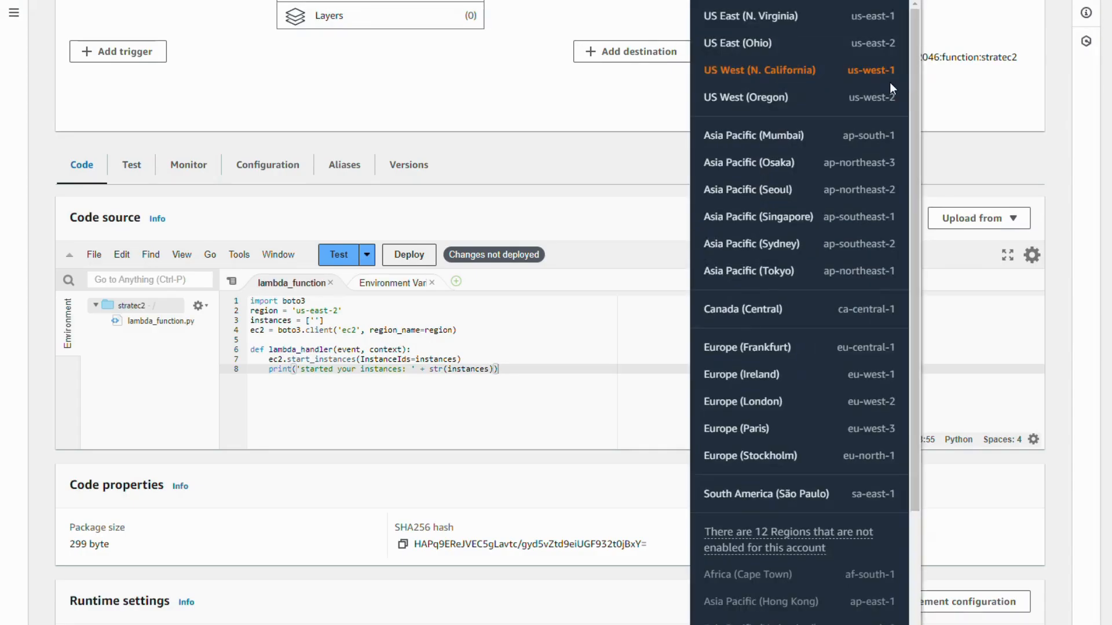
Step: Change the region value in the code to 'us-west-1', copied from the AWS region list, and save the file
drag(898, 68, 856, 75)
key(ctrl+c)
click(333, 330)
drag(341, 311, 296, 311)
key(ctrl+v)
key(ctrl+s)
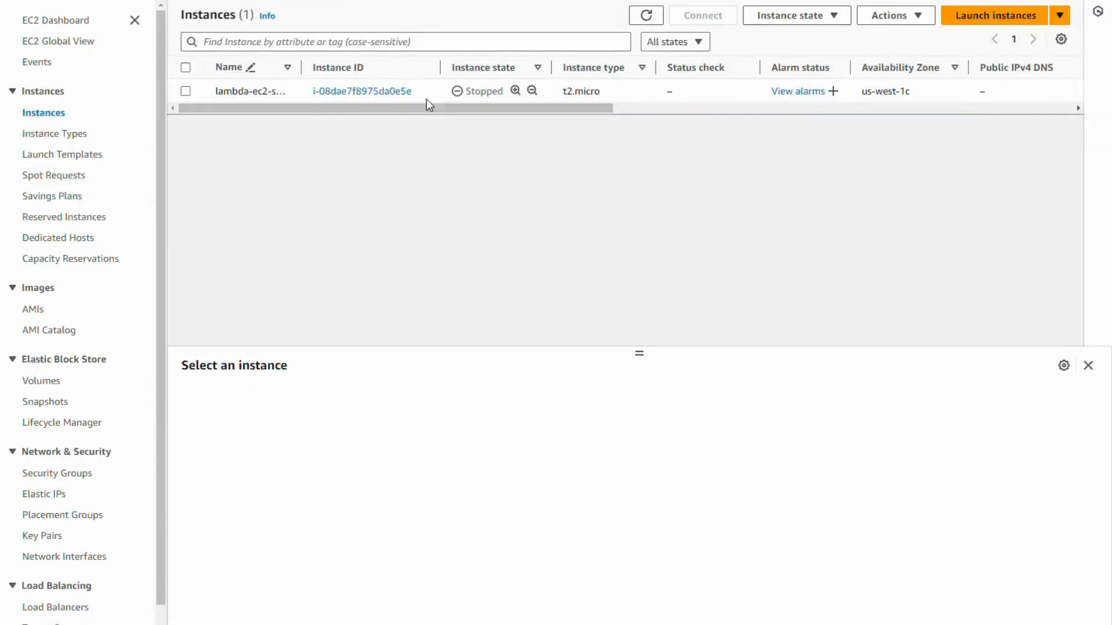
Step: Copy the ID i-08dae7f8975da0e5e from the EC2 instances page into the empty instances entry of the Lambda code
drag(427, 103, 308, 102)
key(ctrl+c)
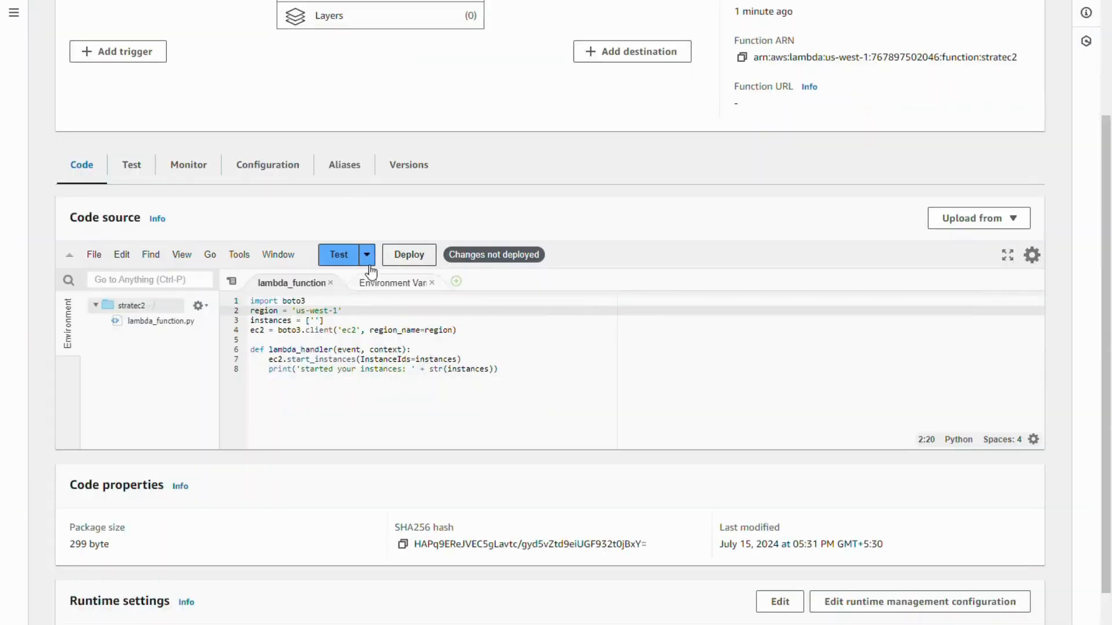
click(317, 322)
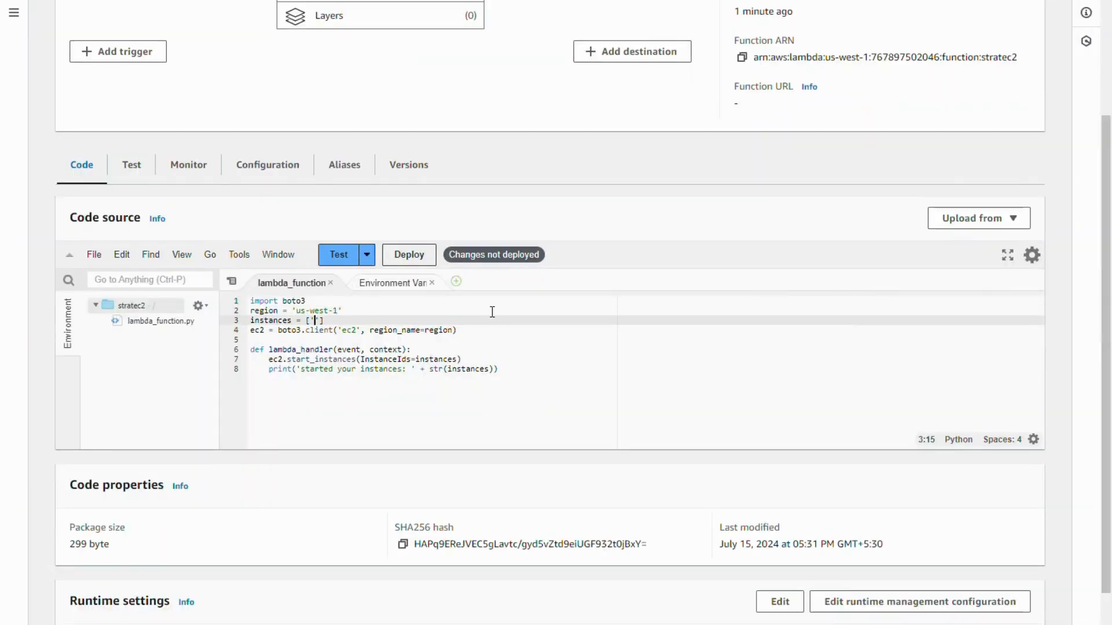
key(ctrl+v)
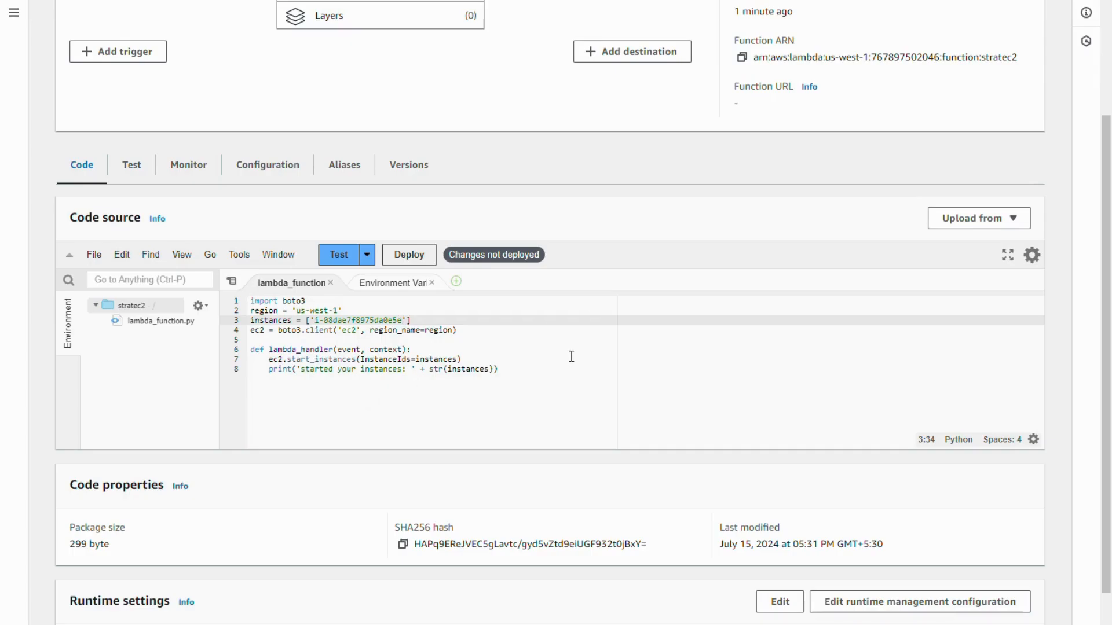
Step: Deploy the updated code of the stratec2 function
scroll(546, 350, up, 3)
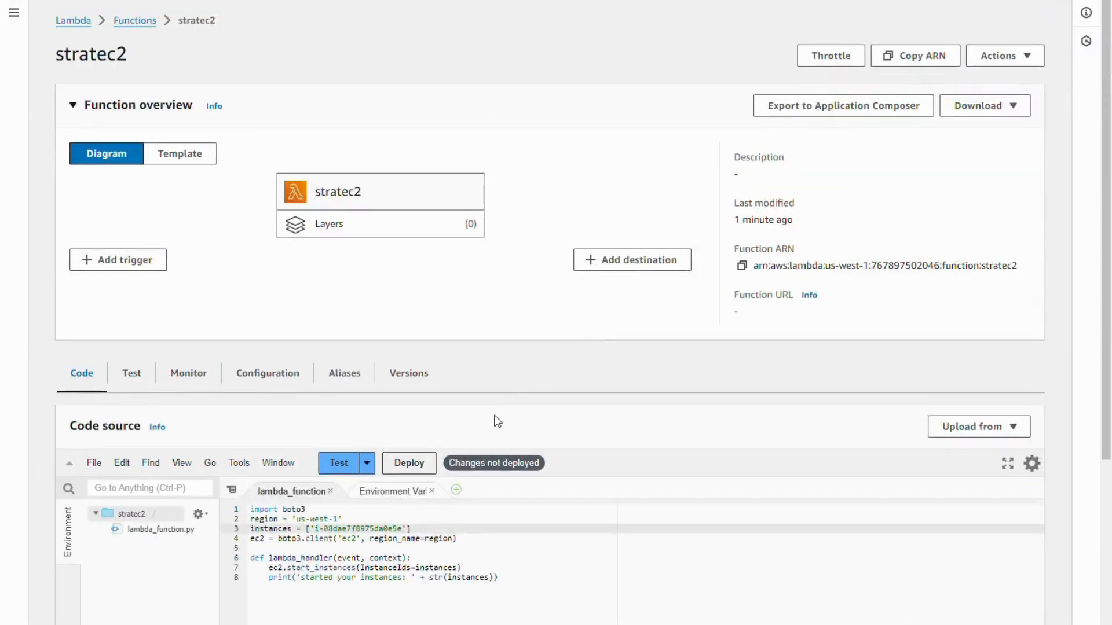
scroll(496, 420, down, 2)
click(423, 329)
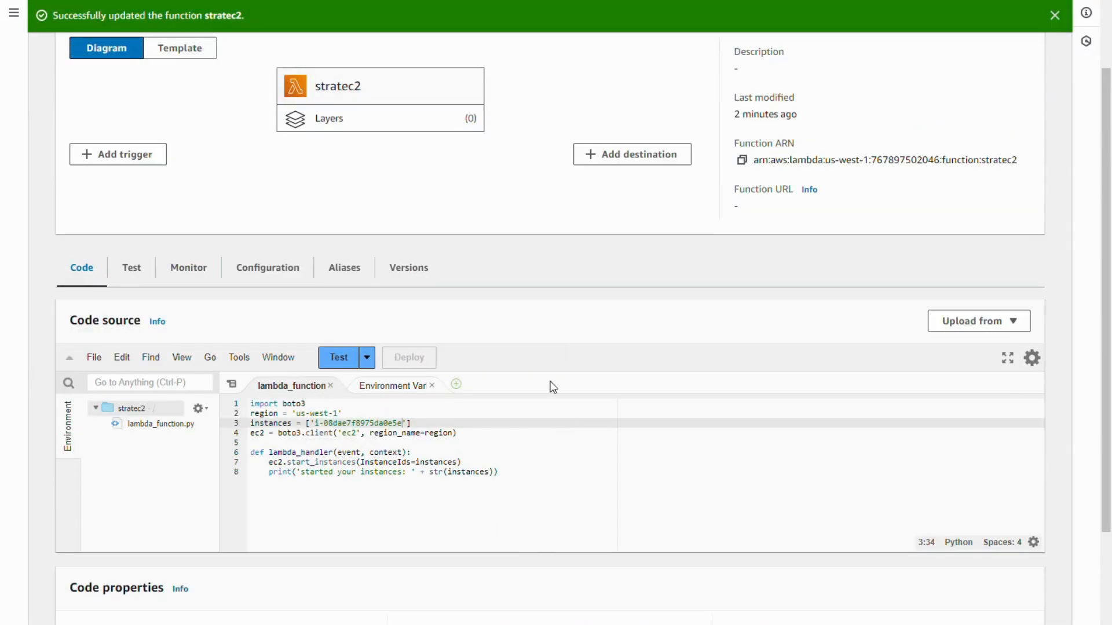
Step: Create and save a private test event named teststart based on the hello-world template
click(339, 366)
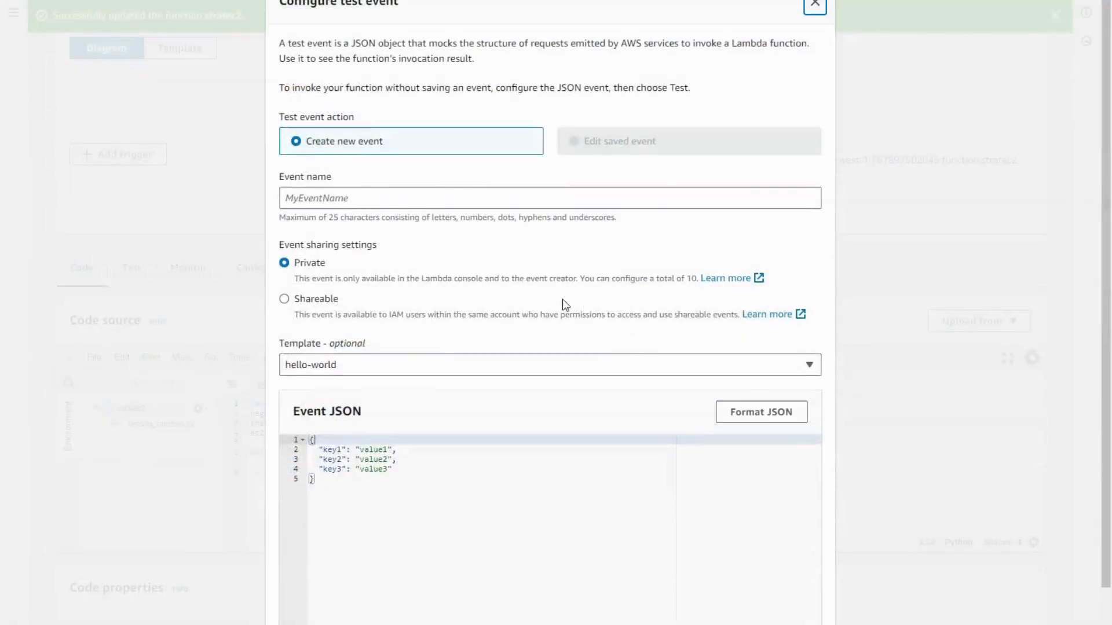
click(473, 207)
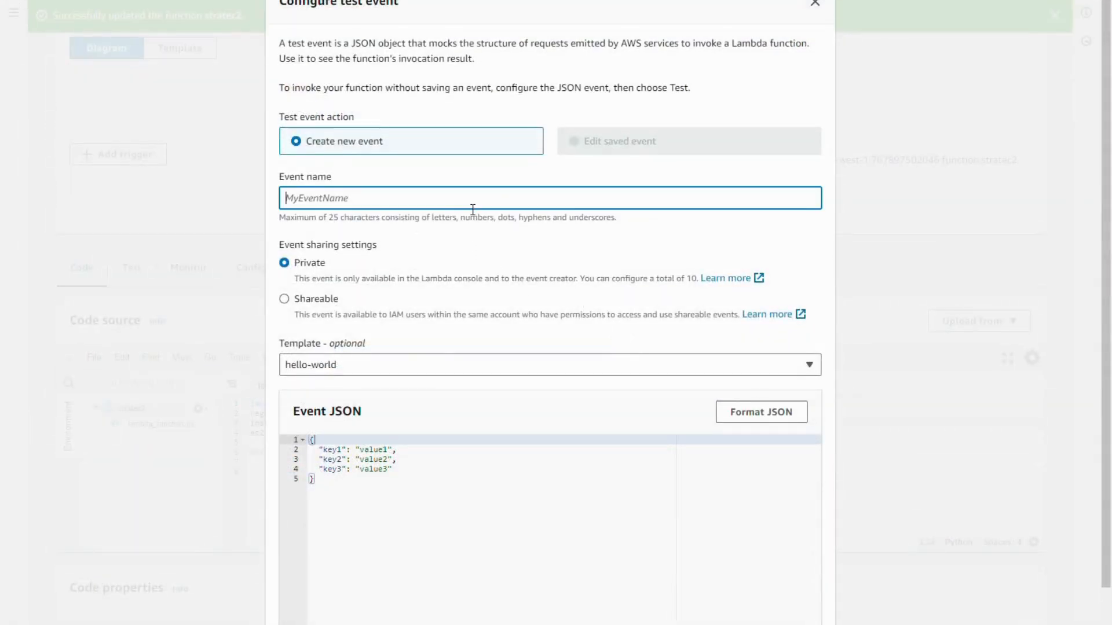
text(e)
key(BackSpace)
text(test)
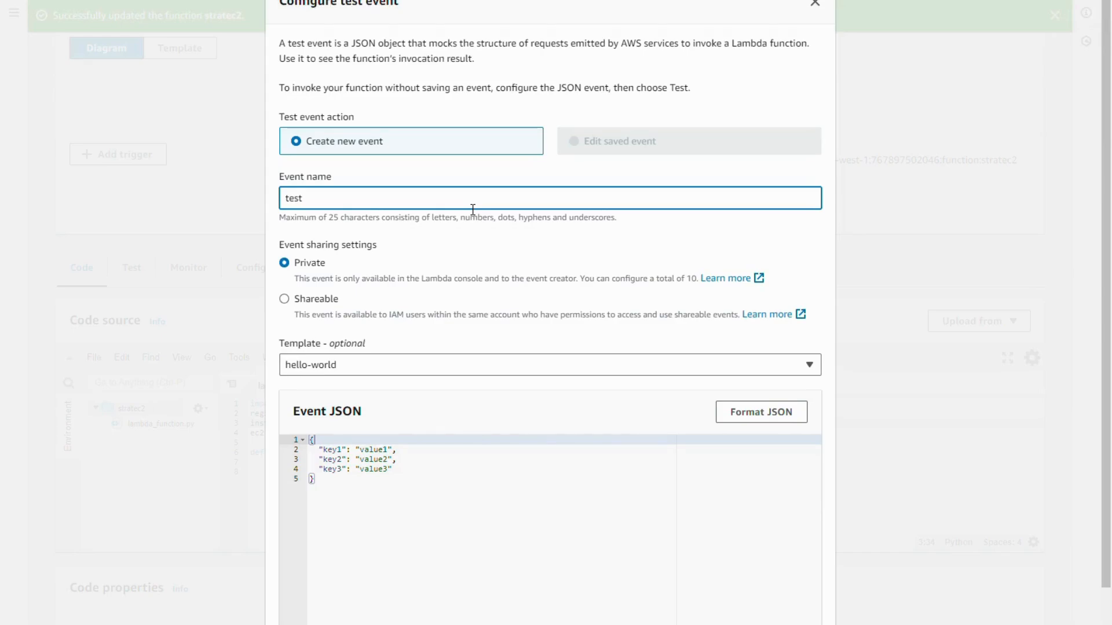
text(start)
scroll(860, 550, down, 3)
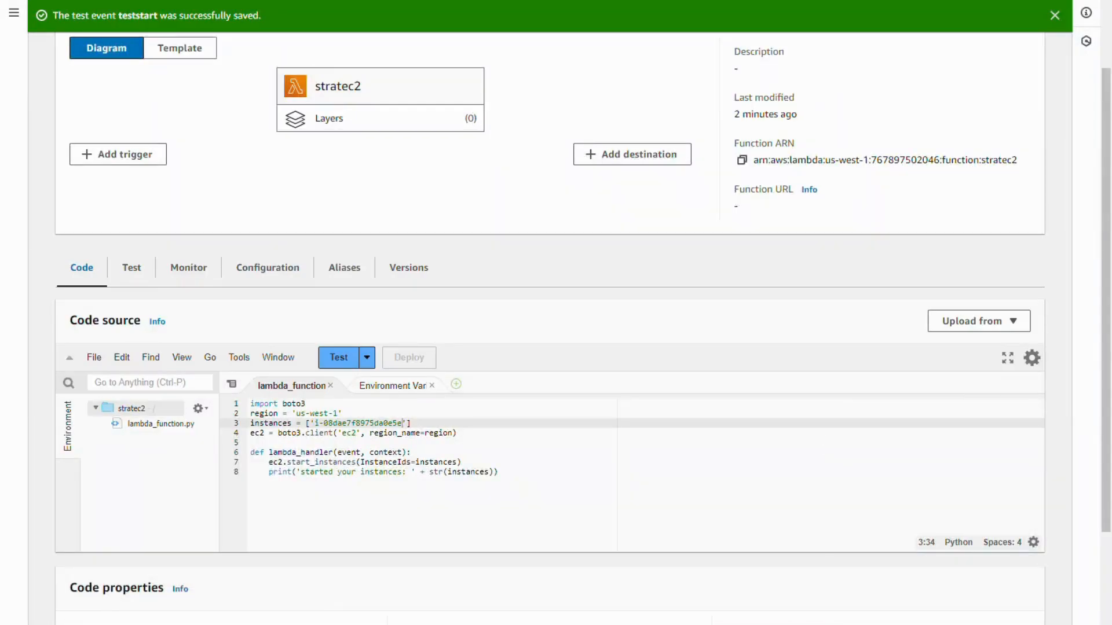
Step: Run the function with the teststart event and refresh the EC2 instances list to check the instance's state
scroll(515, 502, up, 3)
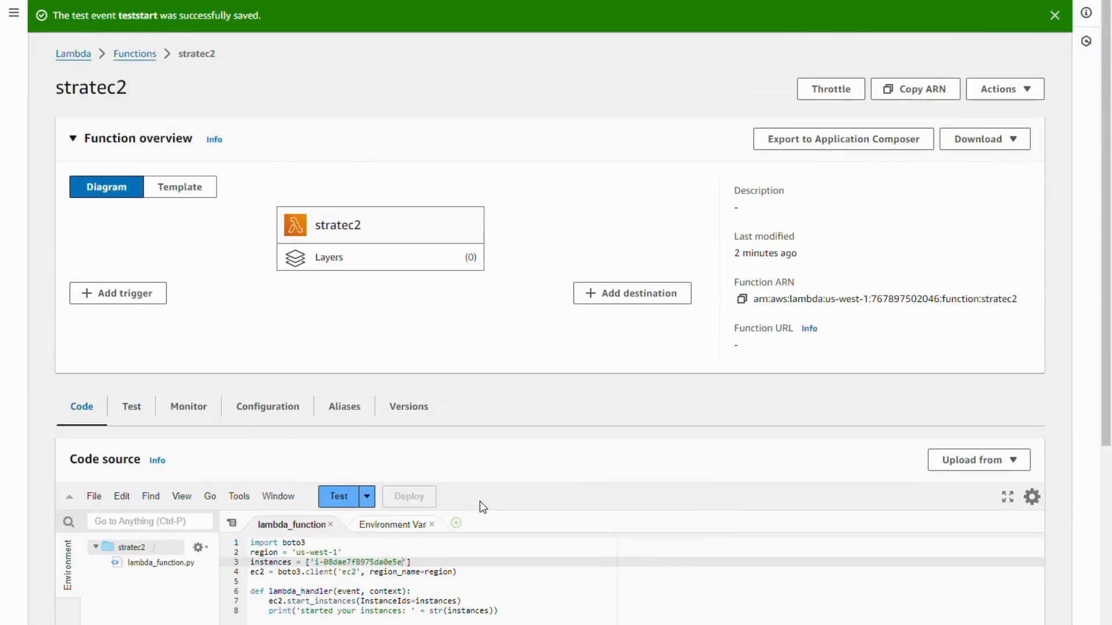
click(346, 501)
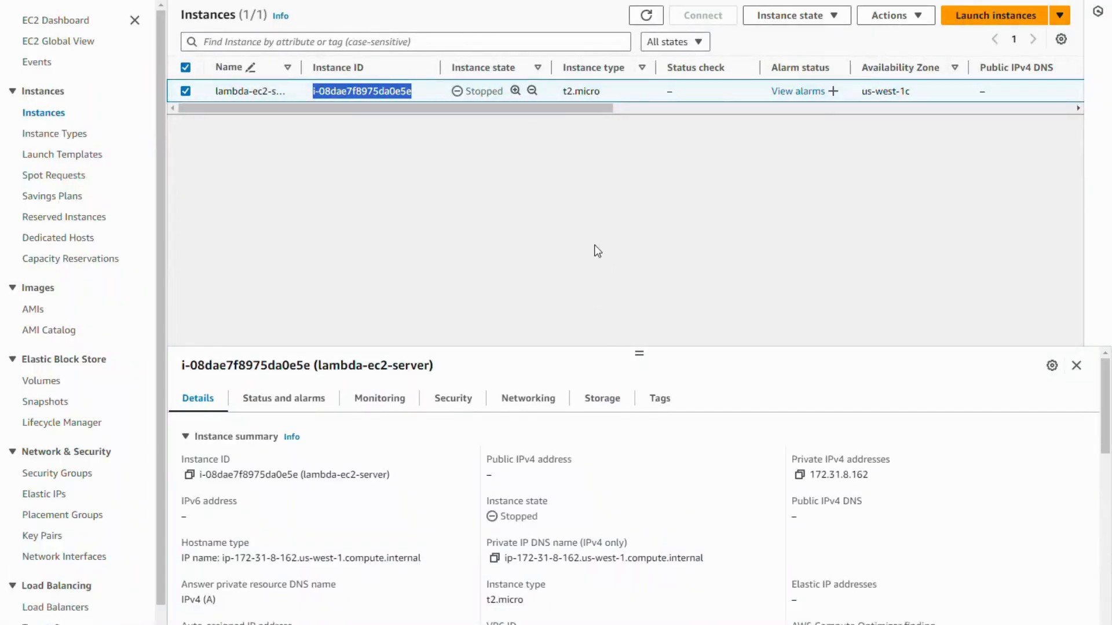
click(604, 137)
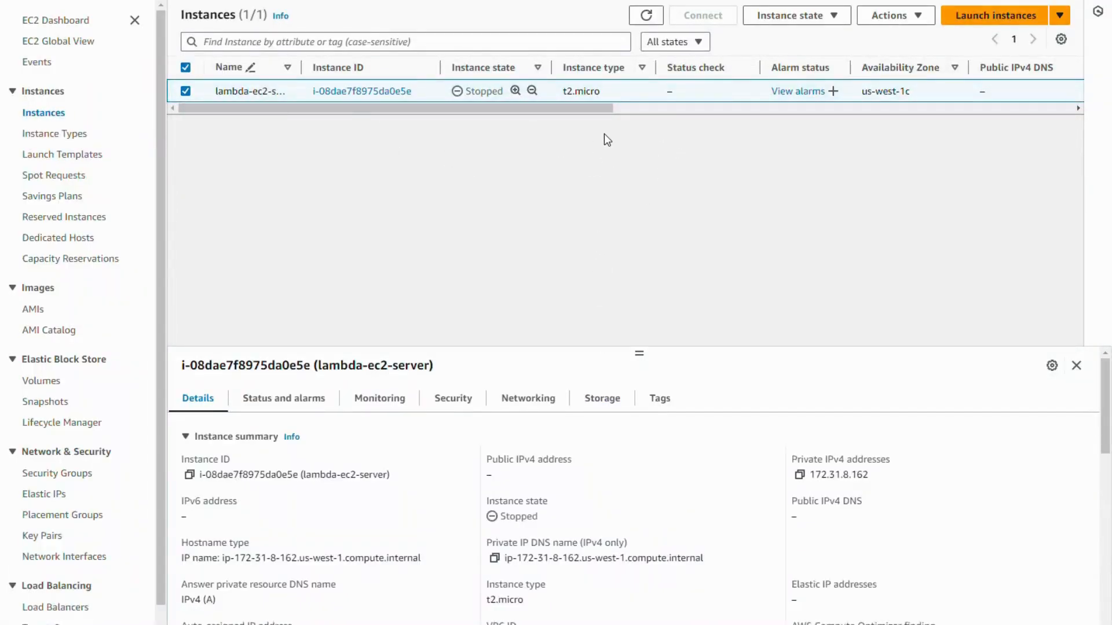
click(653, 18)
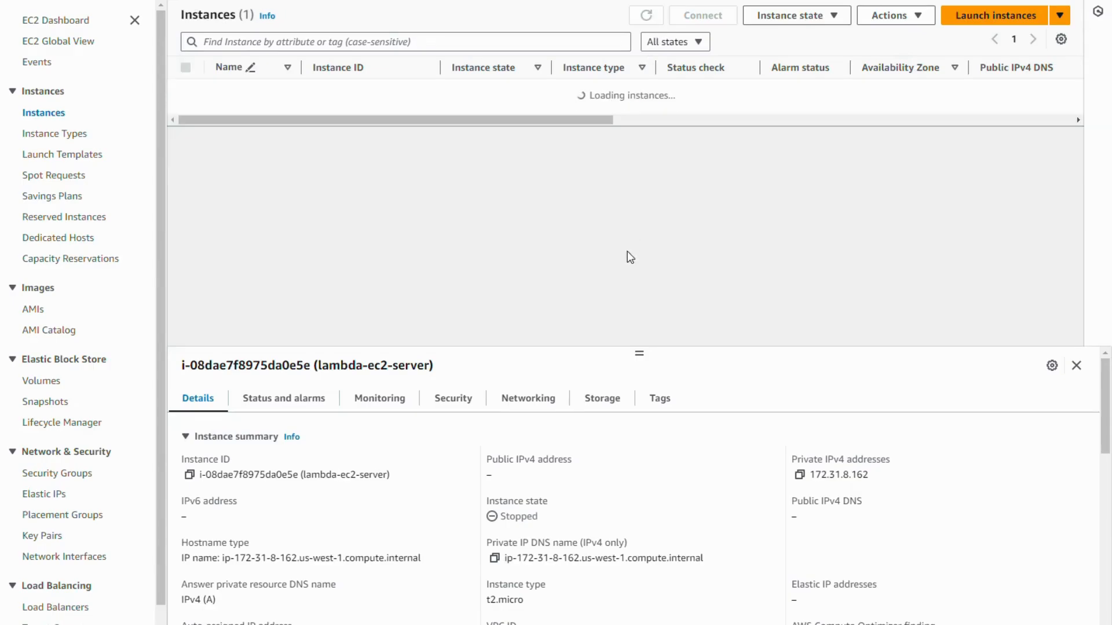